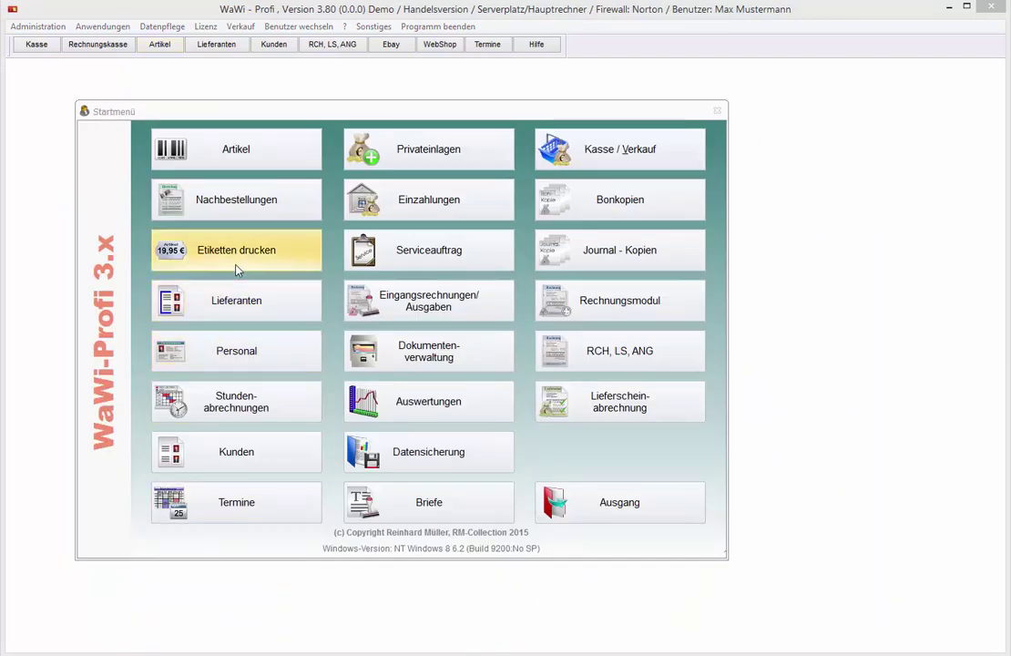
Step: Open the STANDARD article label of the Herma 8836 format for editing in the Label Designer
click(277, 255)
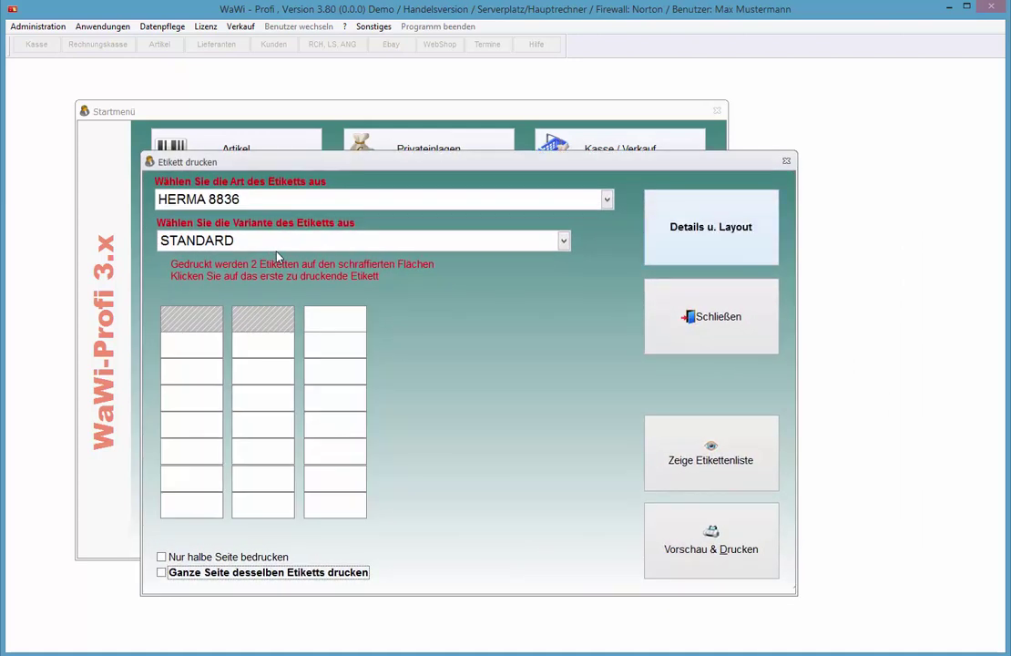
key(Return)
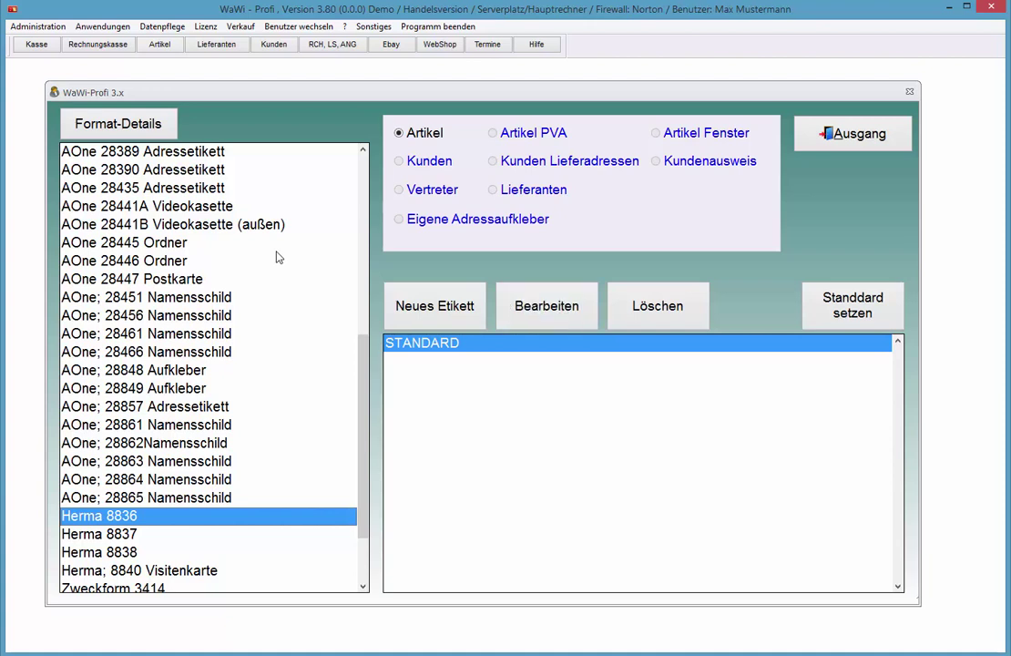
click(547, 306)
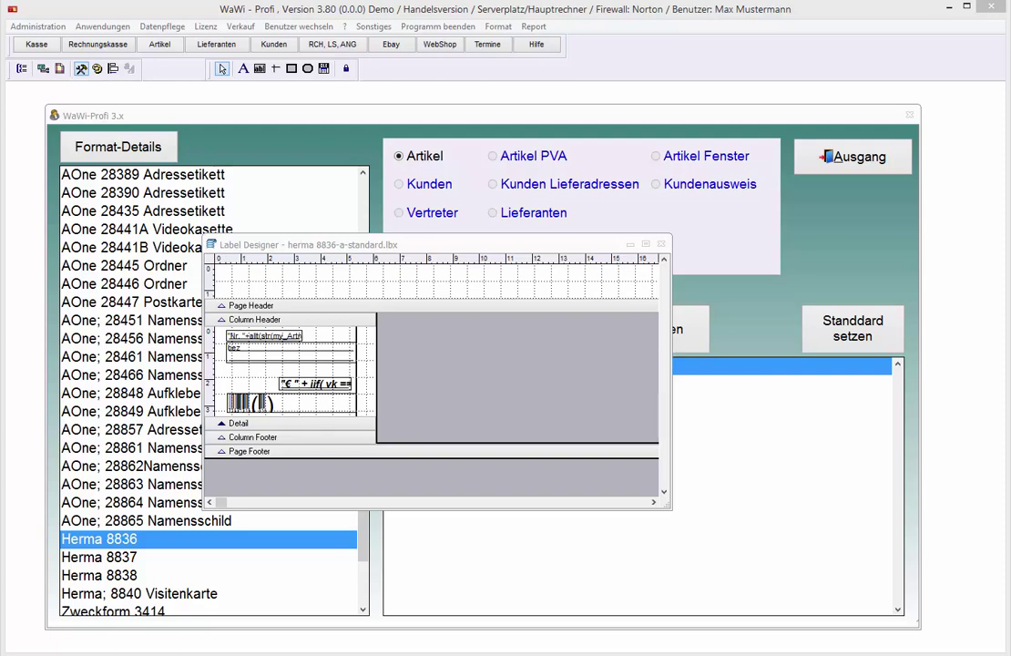
Step: Switch to the Dokumente folder in File Explorer and open Struktur_Artikeldatei.pdf to view the article file's column table
key(alt+Tab)
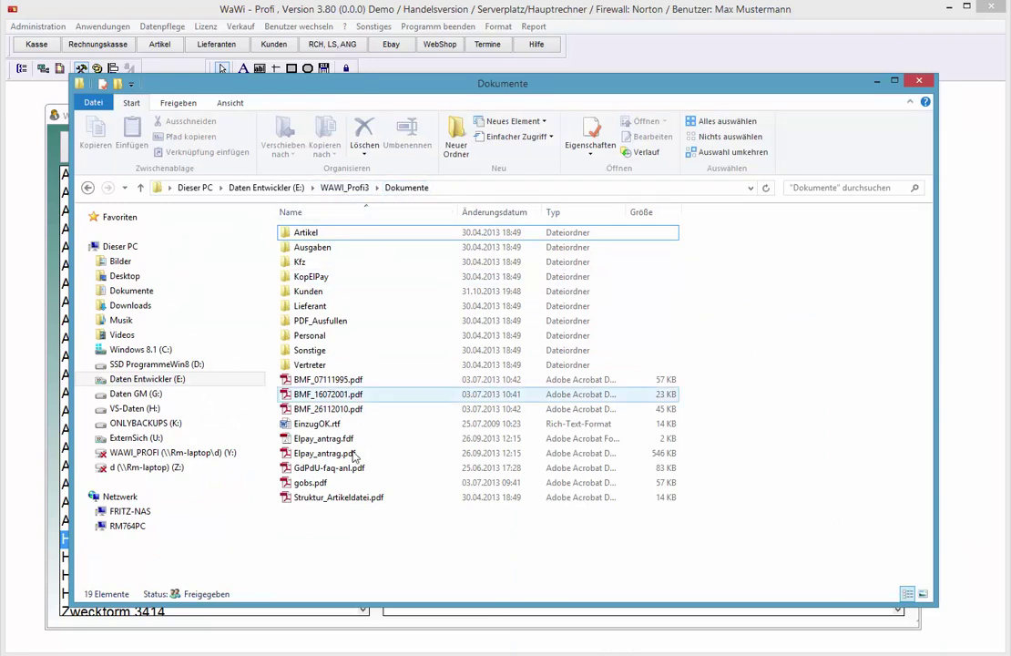
click(355, 498)
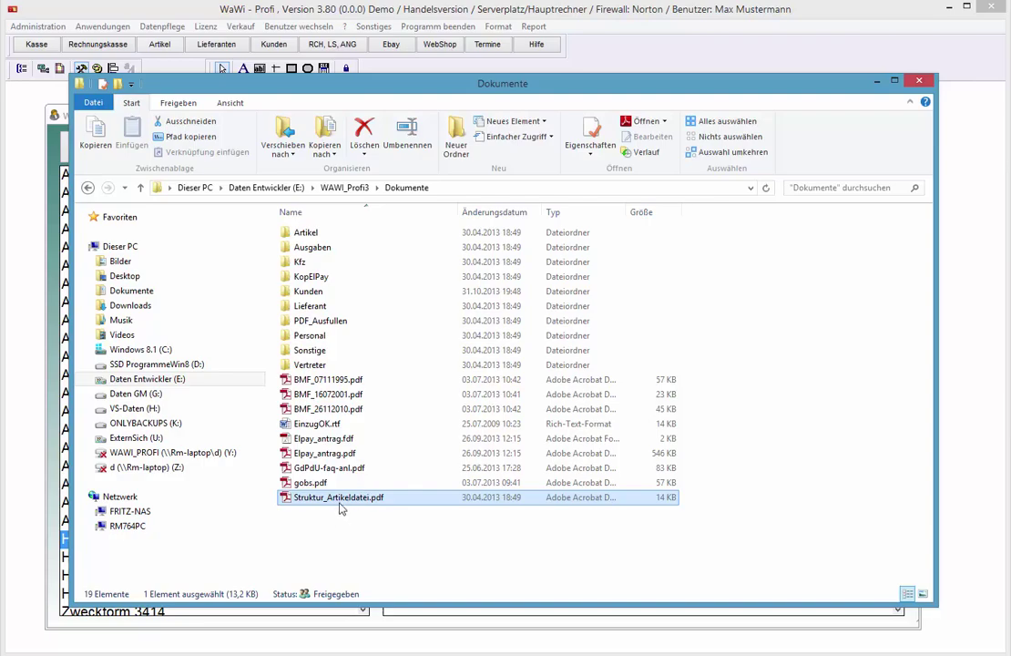
double_click(343, 500)
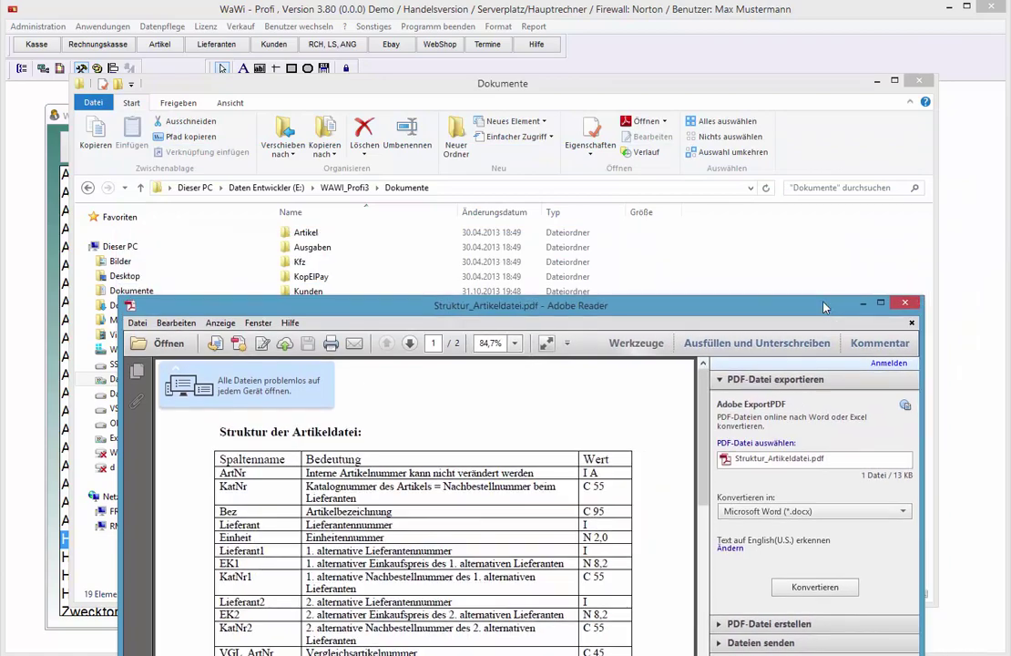
drag(824, 306, 772, 59)
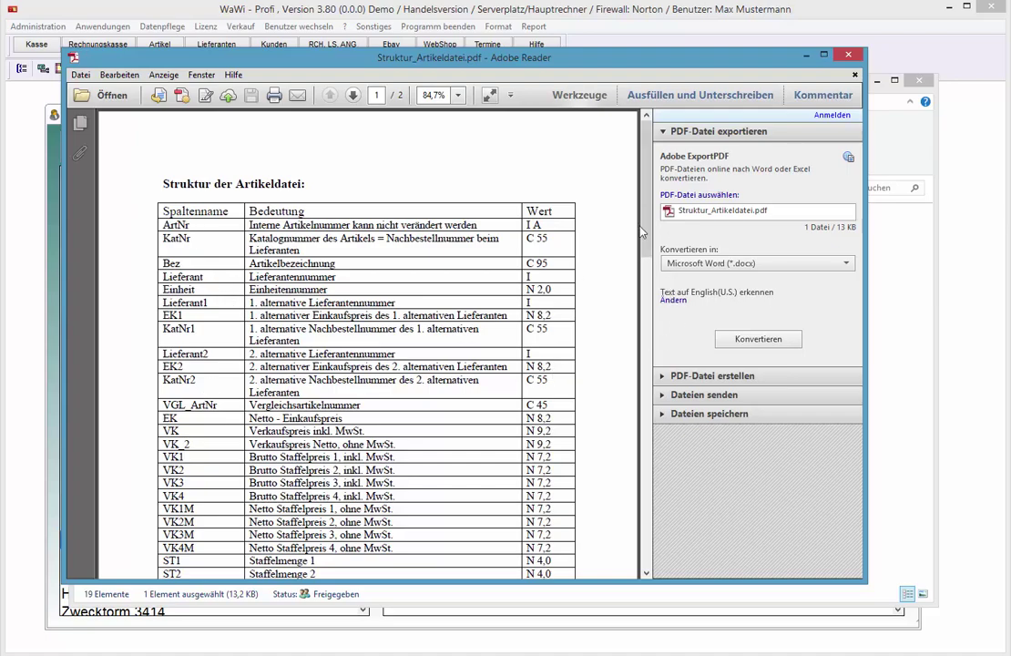
drag(649, 219, 593, 247)
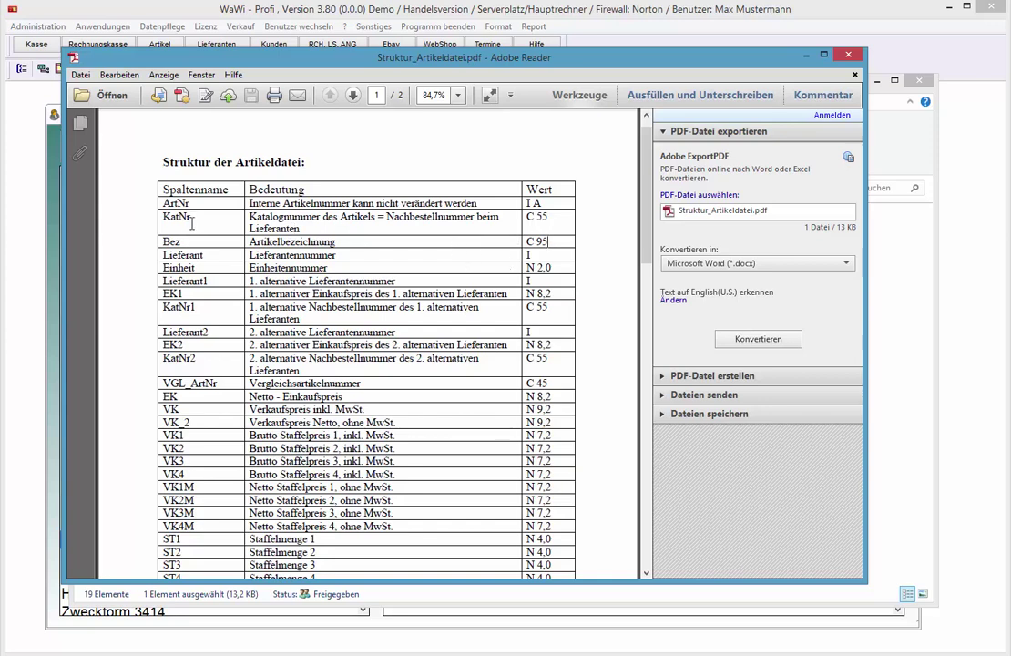
Step: Highlight the catalogue number's column name KatNr in the table and close the PDF and the folder window
drag(191, 219, 163, 218)
click(198, 217)
drag(197, 217, 161, 217)
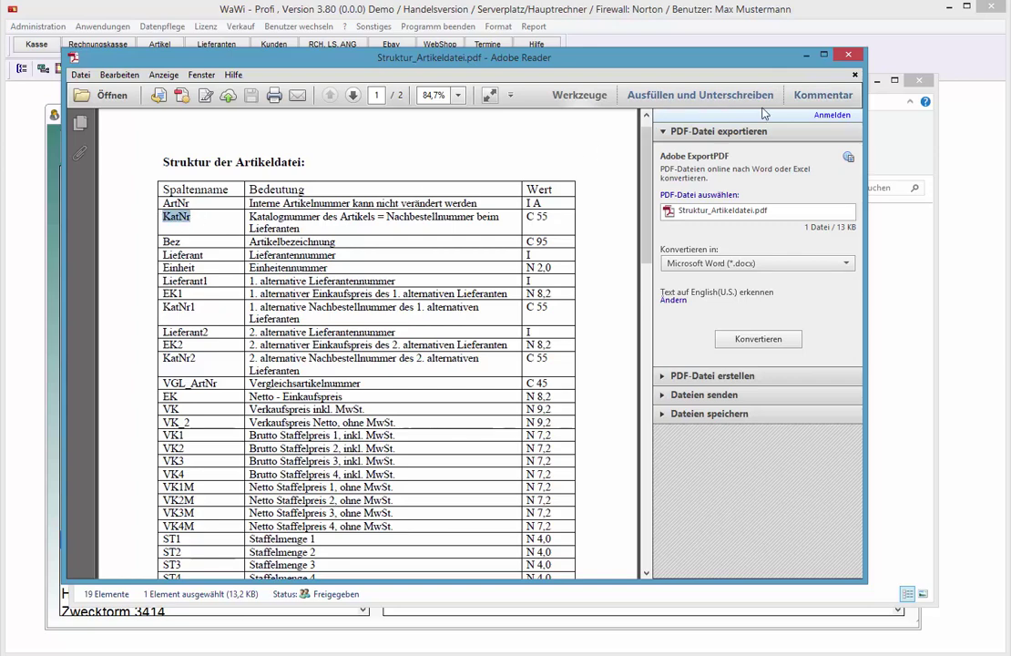
click(847, 56)
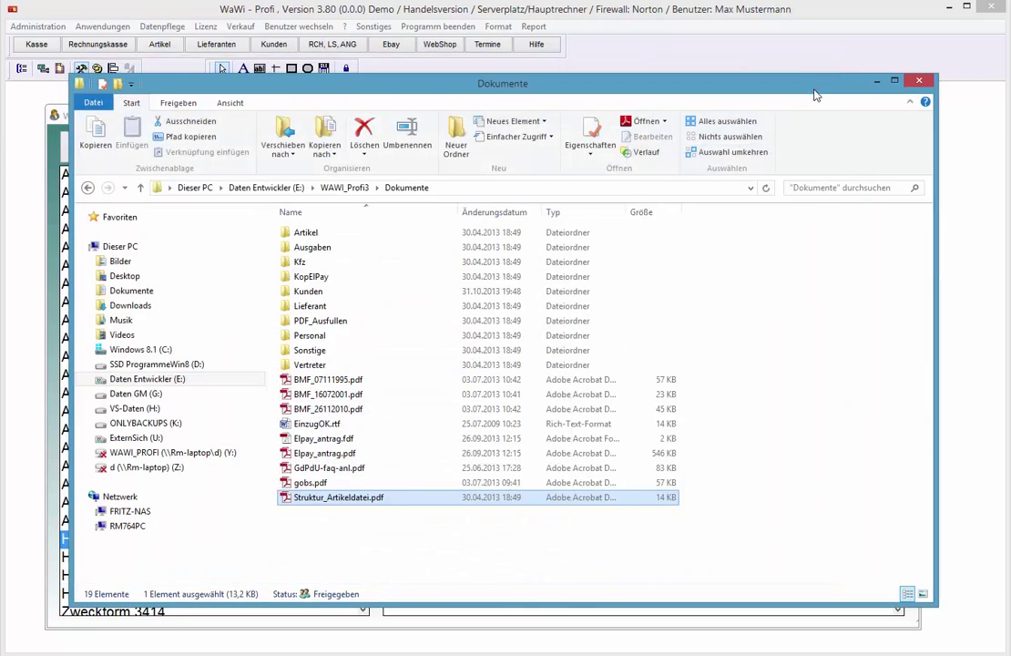
click(919, 82)
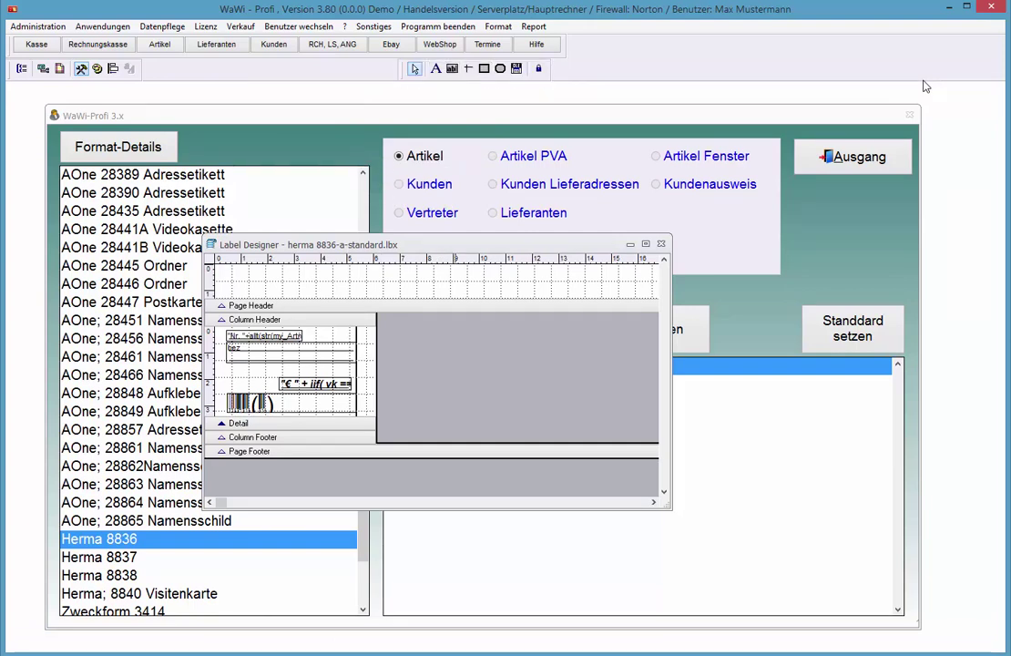
Step: Add a field about 0.47 cm high below the bez field in the Detail band, with the expression KatNr
click(453, 69)
mouse_move(231, 368)
mouse_down()
mouse_move(274, 391)
mouse_move(275, 380)
mouse_up()
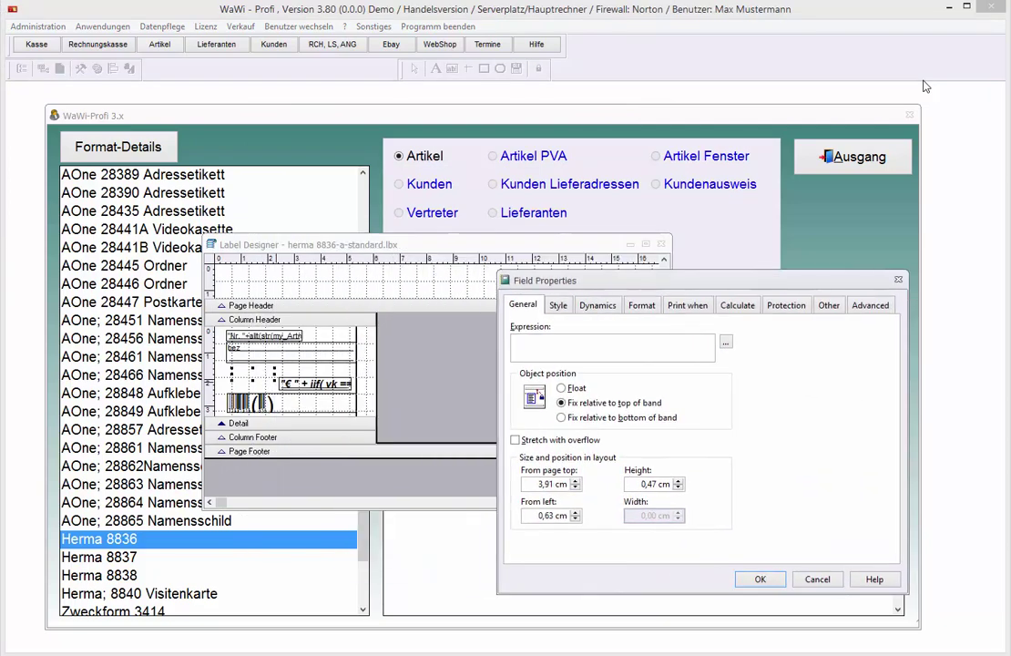
text(KatNr)
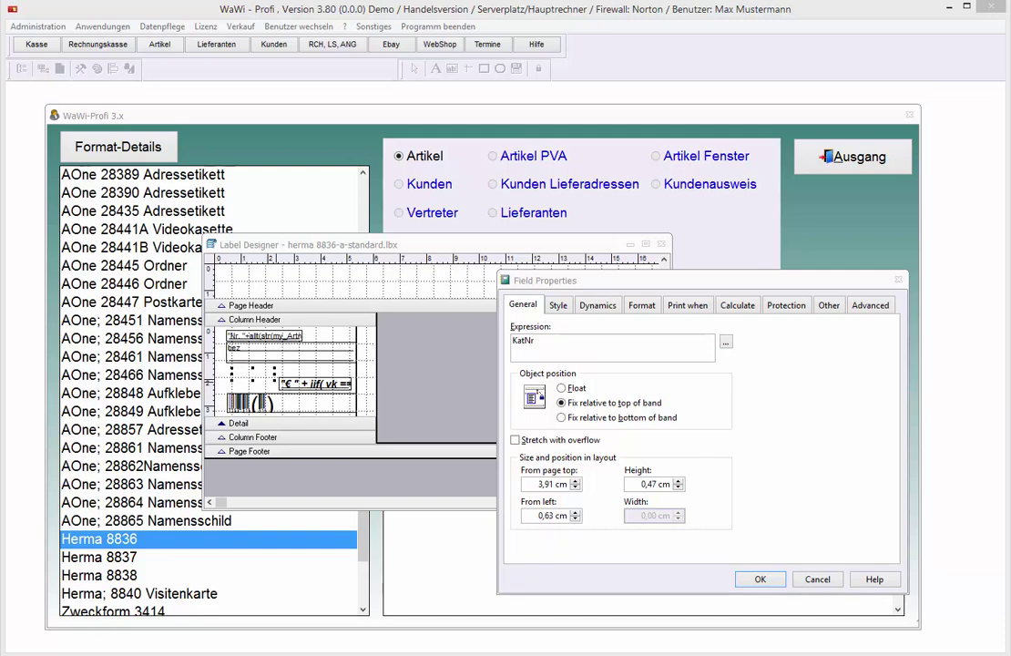
drag(713, 275, 631, 286)
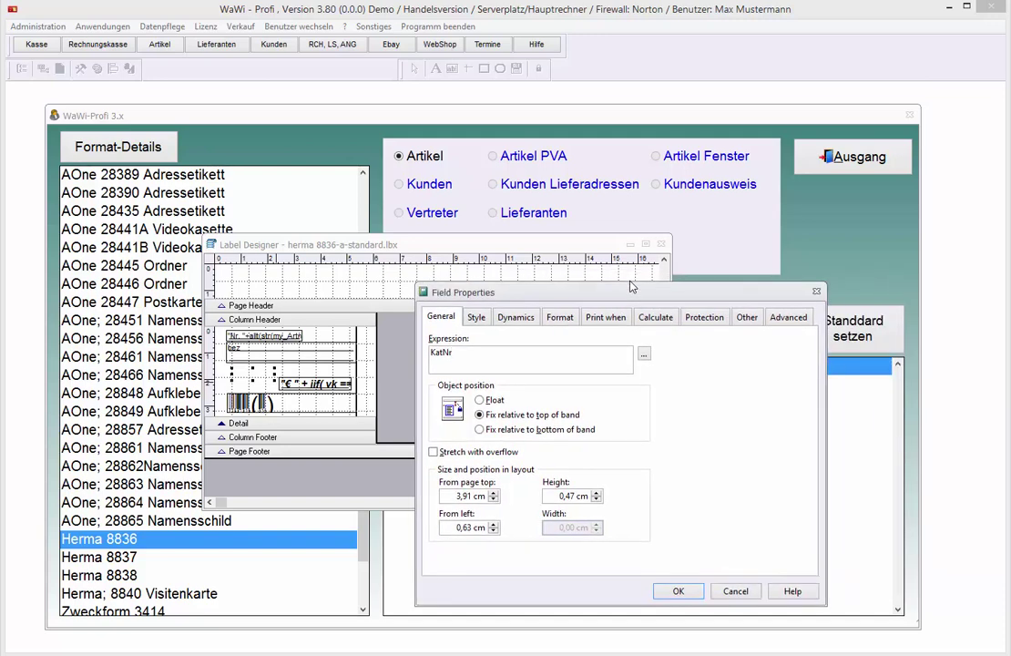
key(ctrl+a)
Step: Restrict the new field to print only when the expression !Empty(KatNr) is true
click(605, 317)
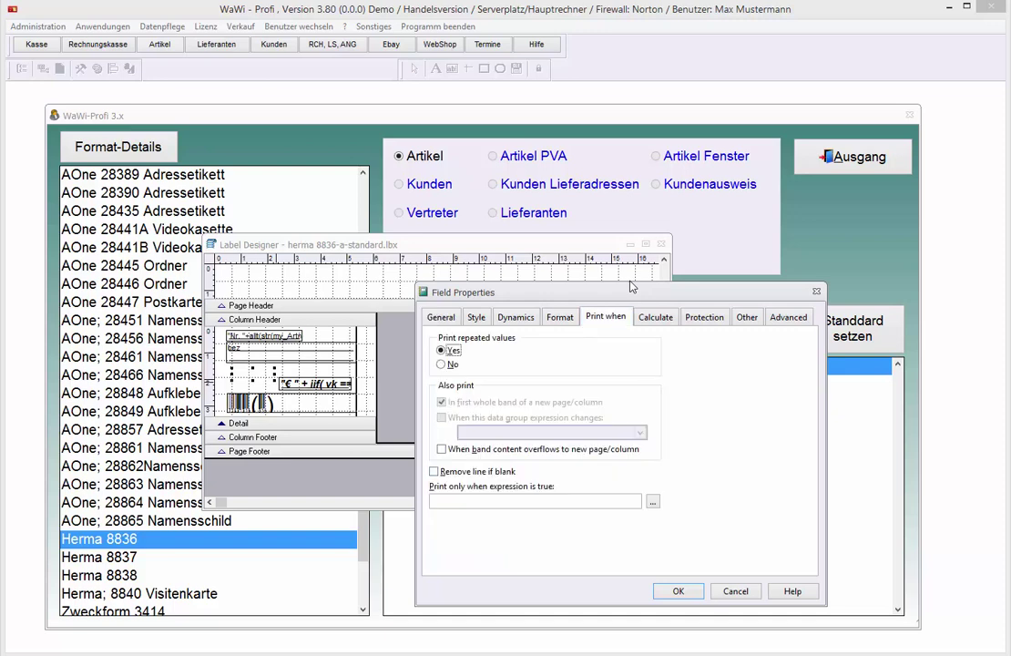
click(536, 501)
text(!)
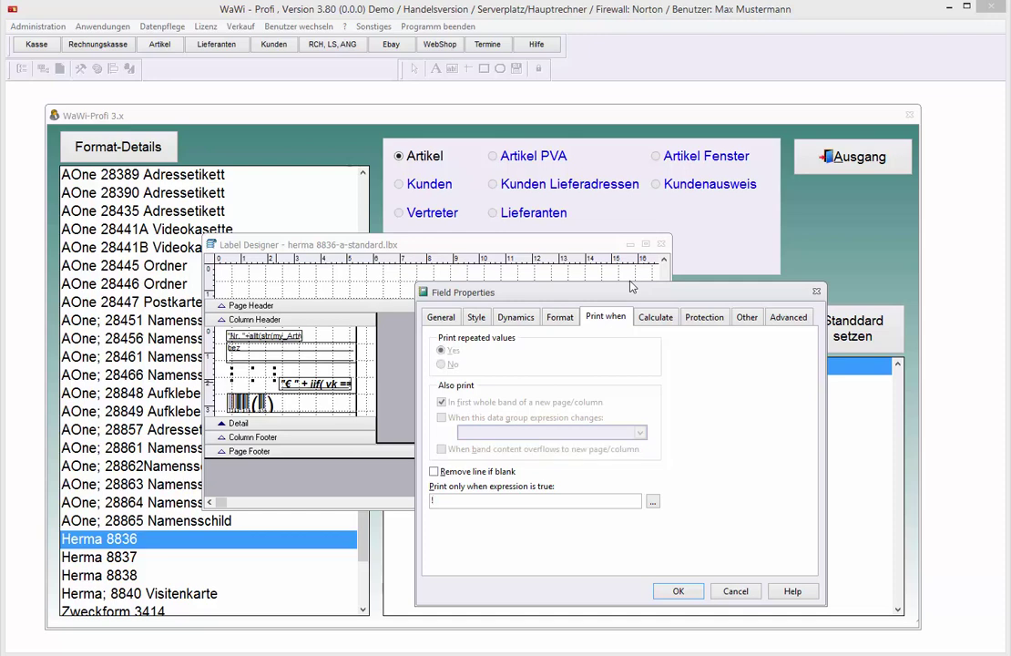
text(Empty(KatNr)
key(ctrl+shift+Left)
Step: Replace the field's default foreground color with red and apply the field properties
click(476, 317)
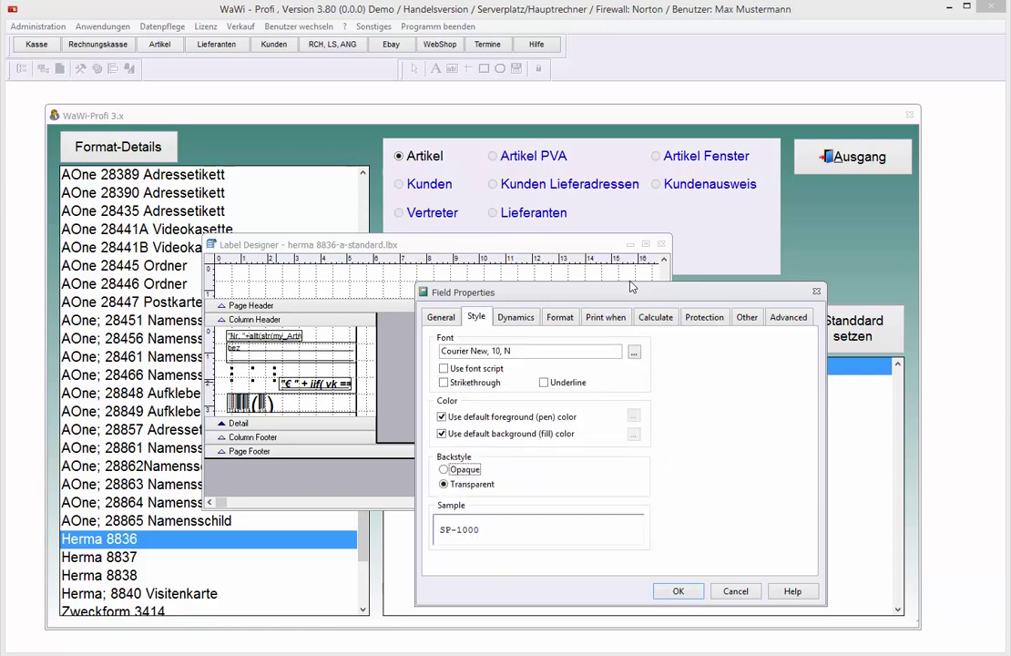
click(442, 417)
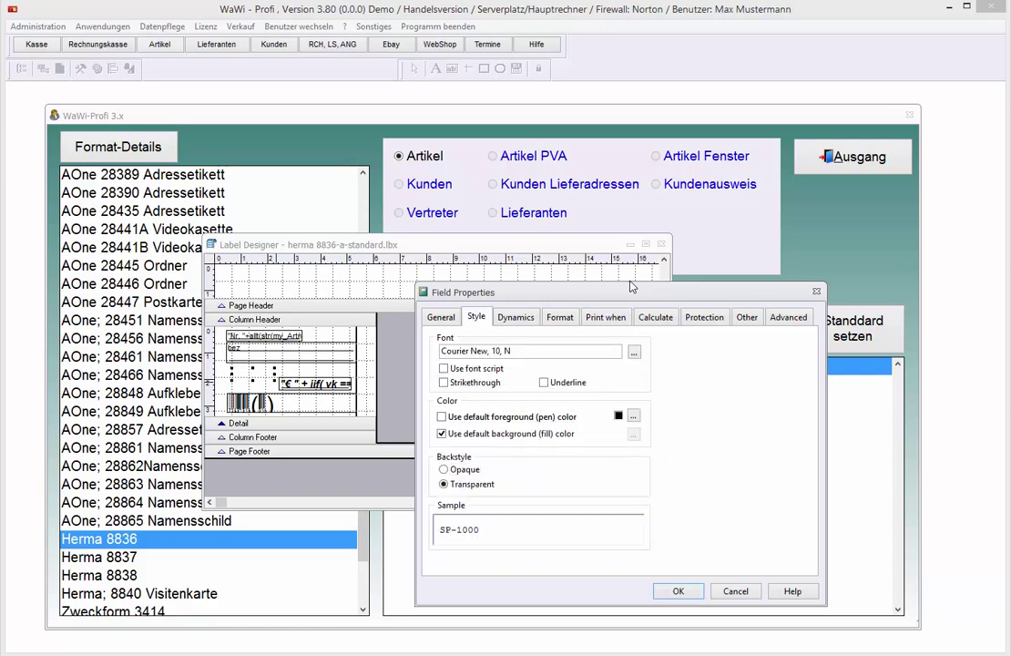
key(Tab)
key(space)
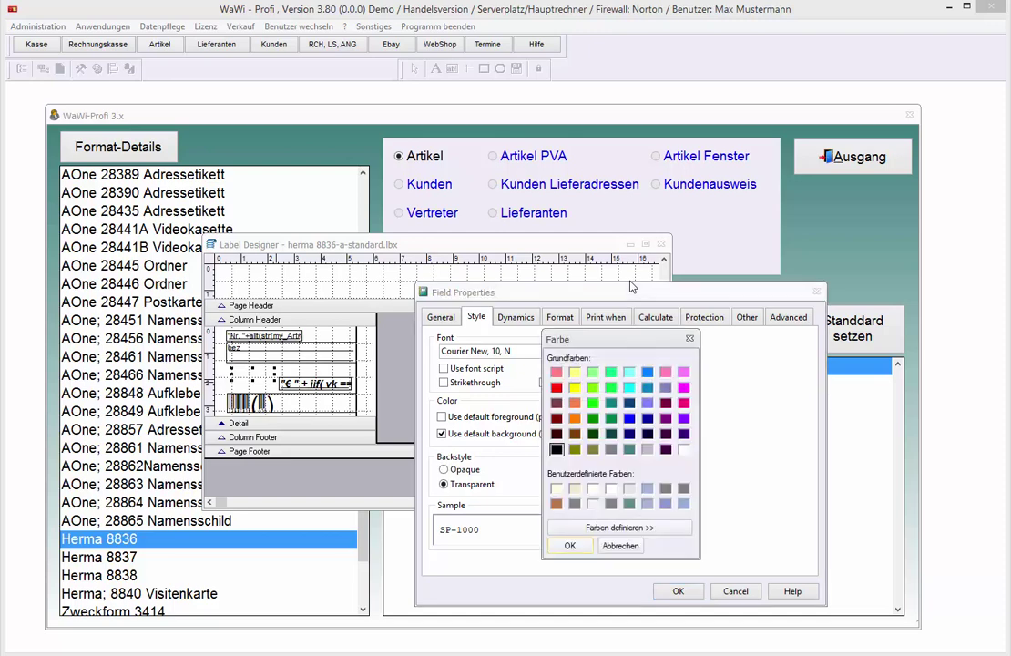
key(Return)
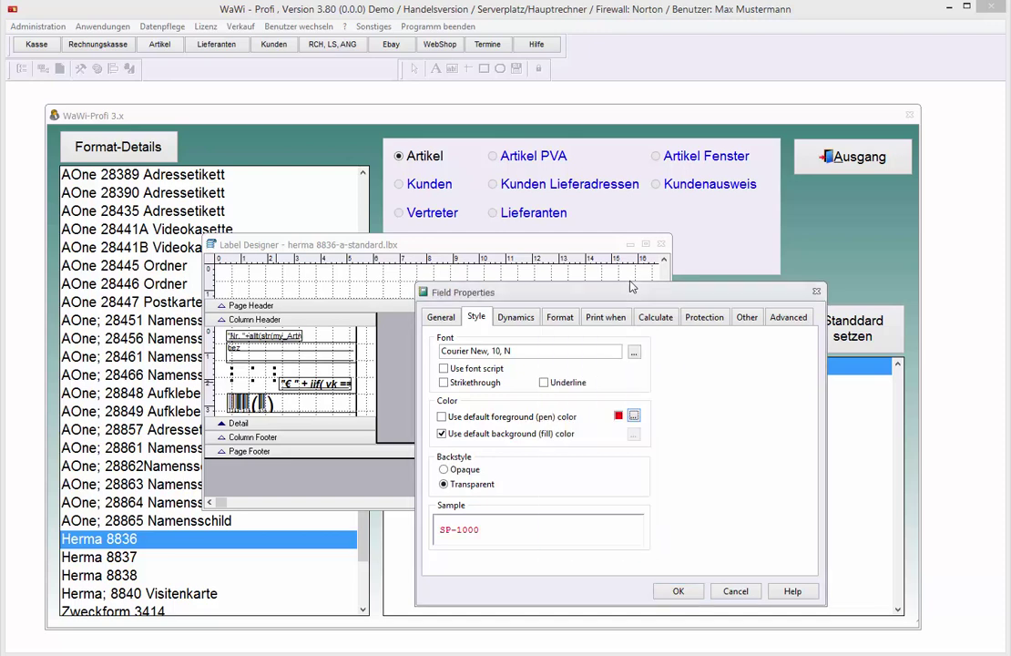
key(Return)
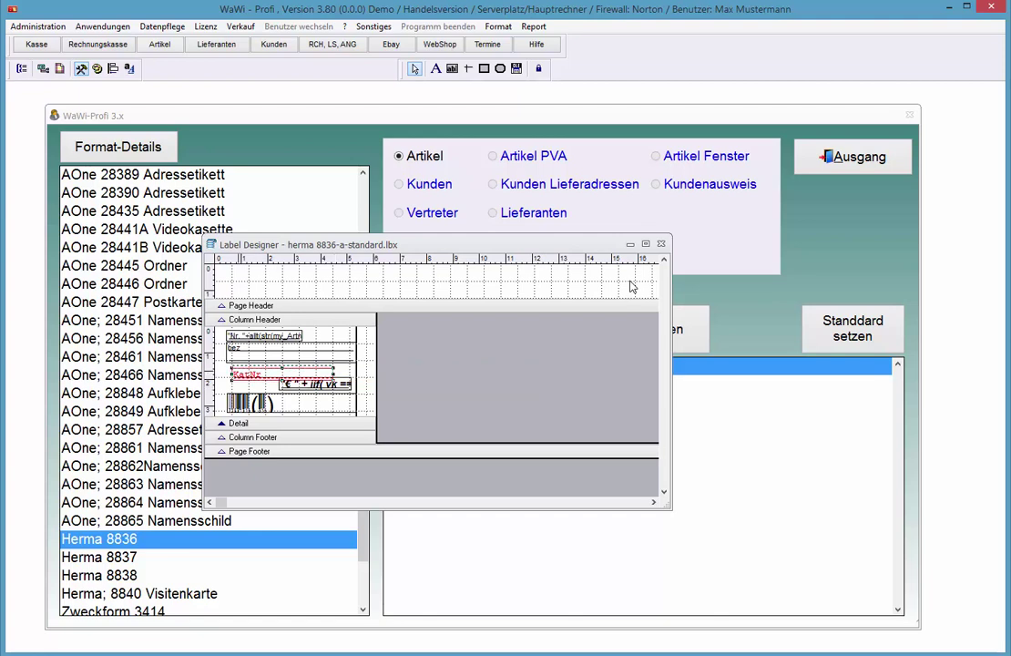
Step: Nudge the KatNr field left and slightly up to line it up with the left edge of the bez field
key(Left)
key(Left)
key(Left)
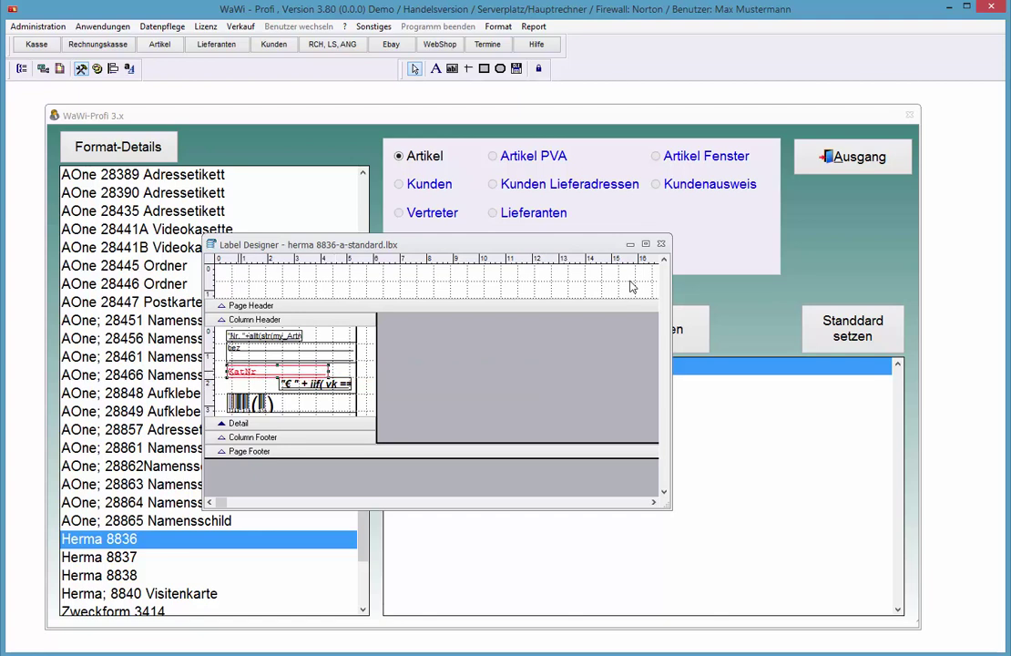
key(Up)
key(Up)
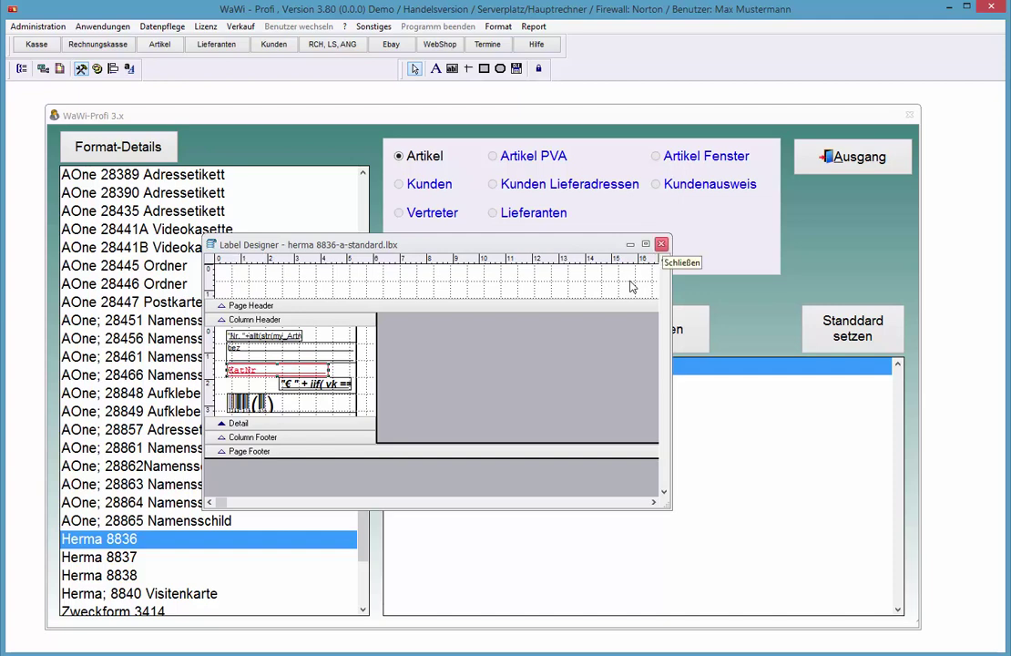
Step: Close the Label Designer, saving the changes to herma 8836-a-standard.lbx, and return to the label printing window
click(661, 244)
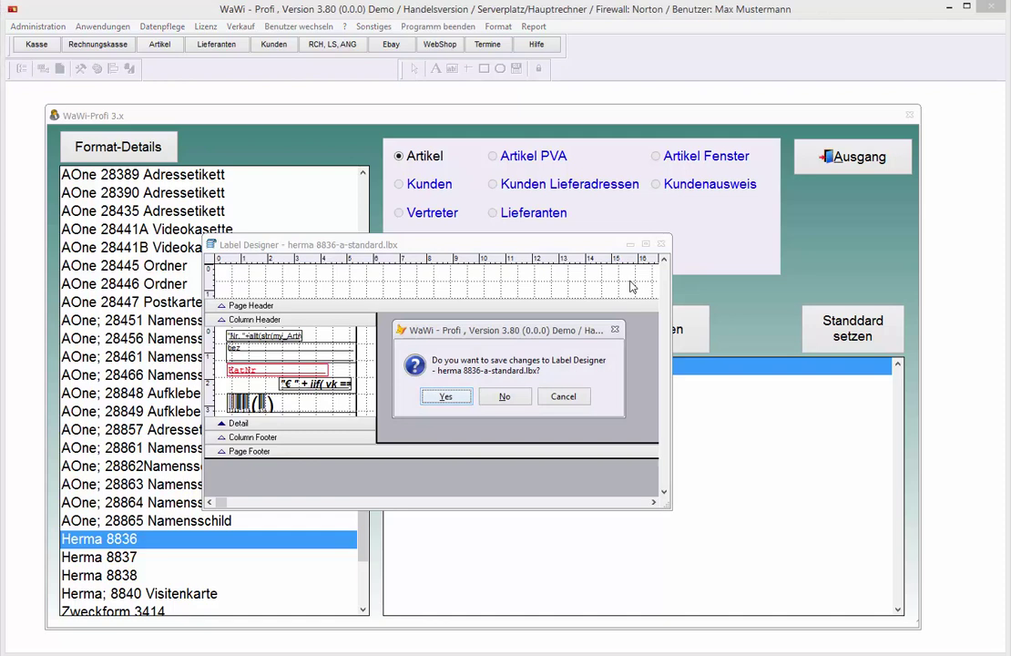
key(Return)
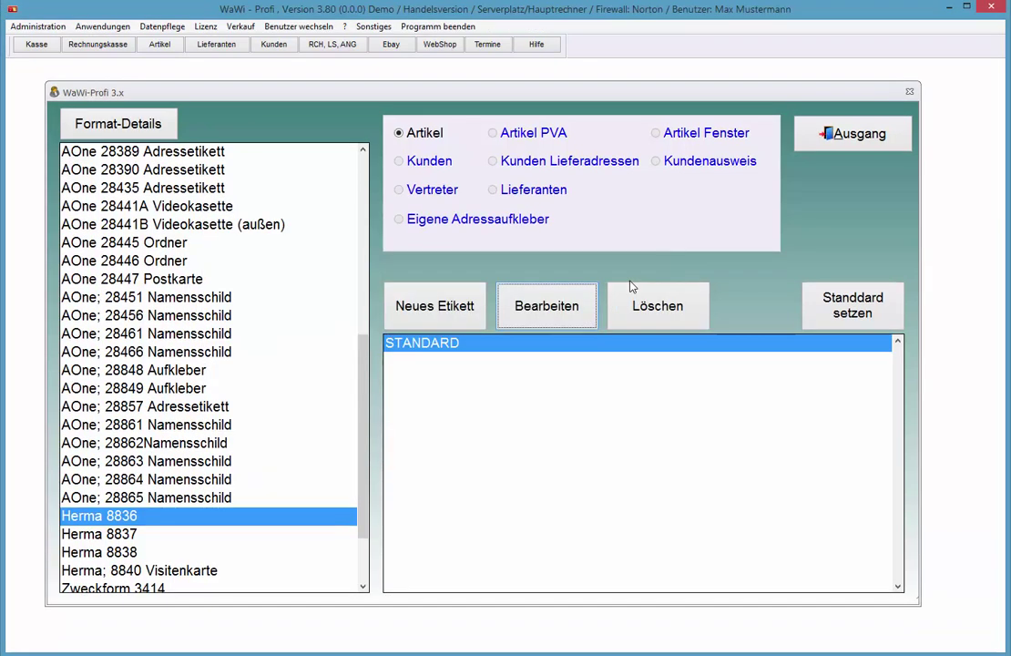
key(Escape)
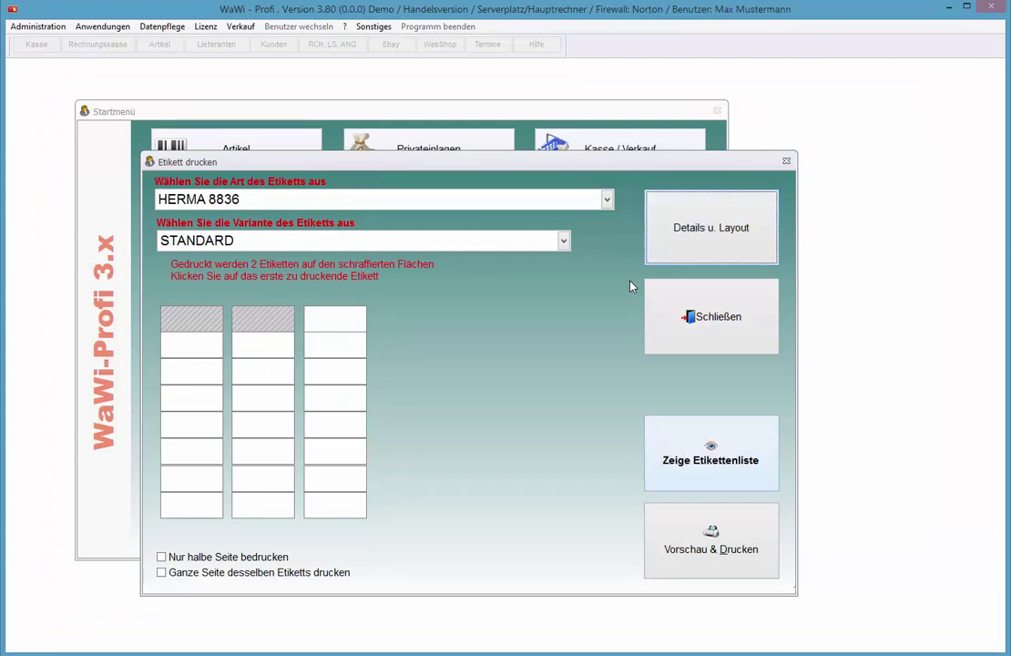
Step: Preview the labels for the HP Officejet Pro 8600, examine the catalogue number on both enlarged labels, and close the preview
key(Return)
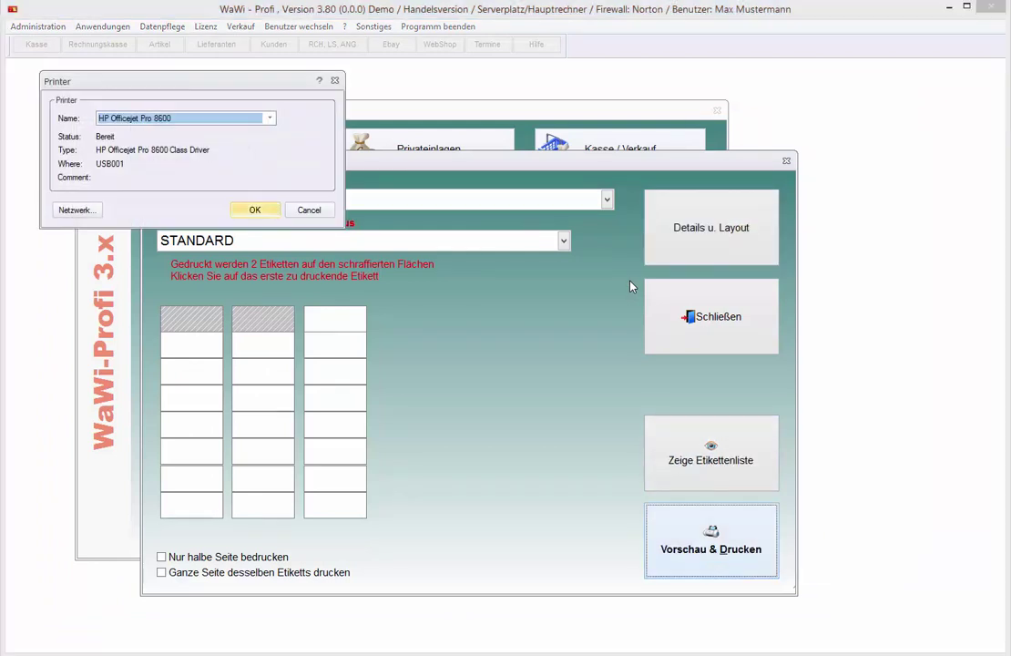
key(Return)
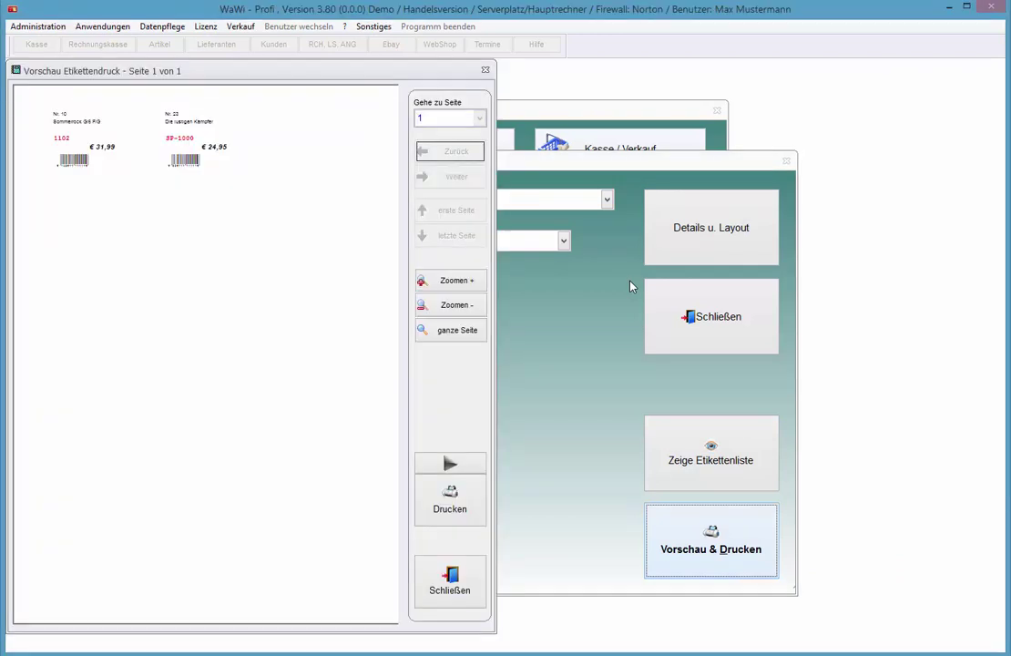
key(Tab)
key(Return)
key(Return)
key(Return)
key(Return)
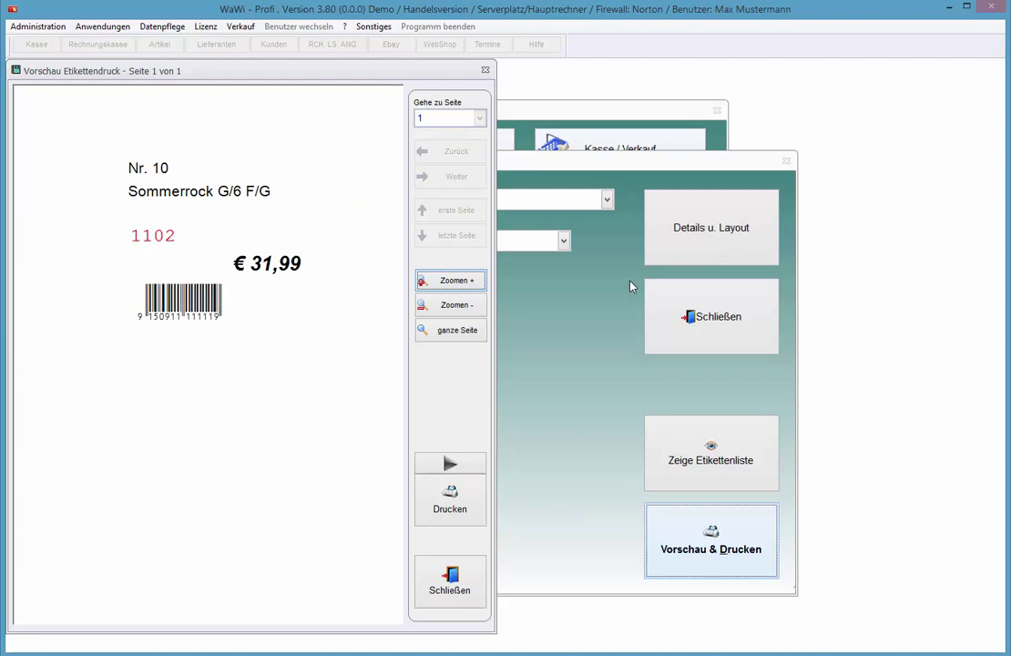
key(Right)
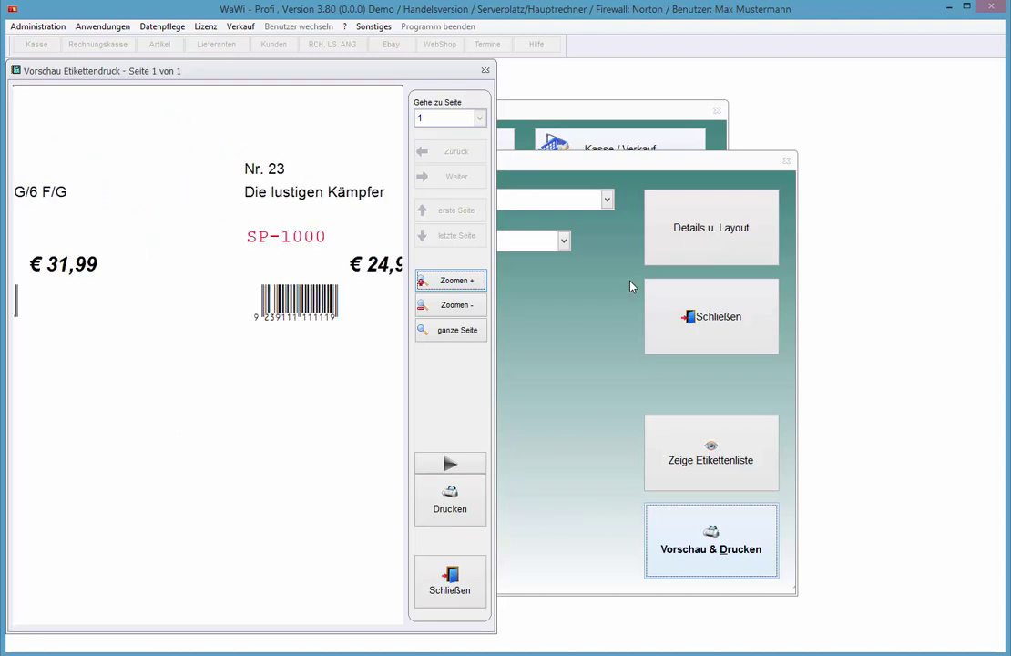
drag(114, 274, 301, 297)
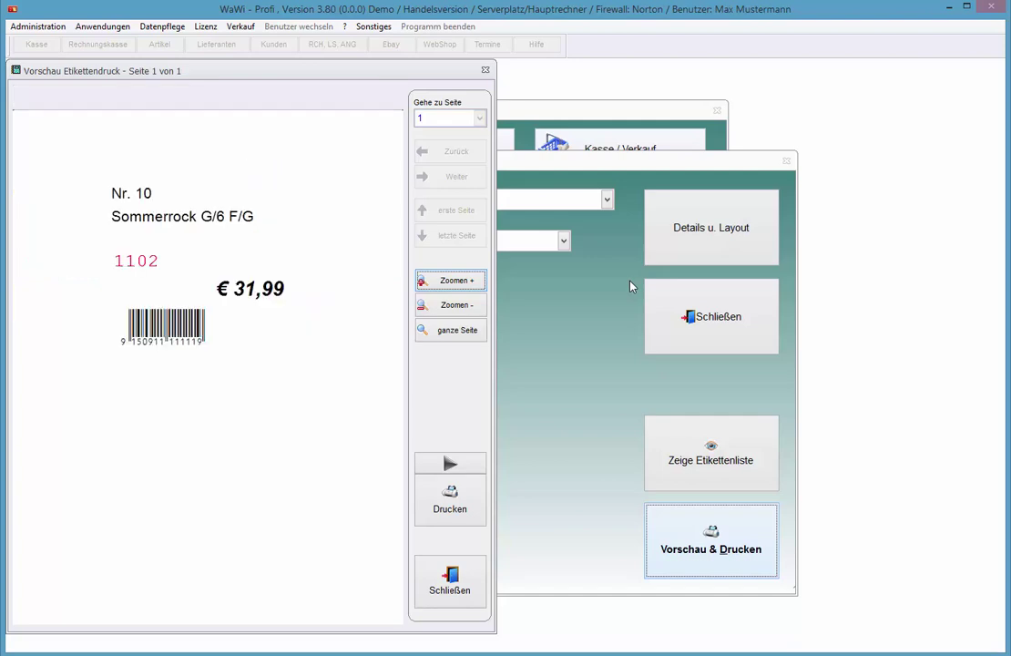
click(450, 581)
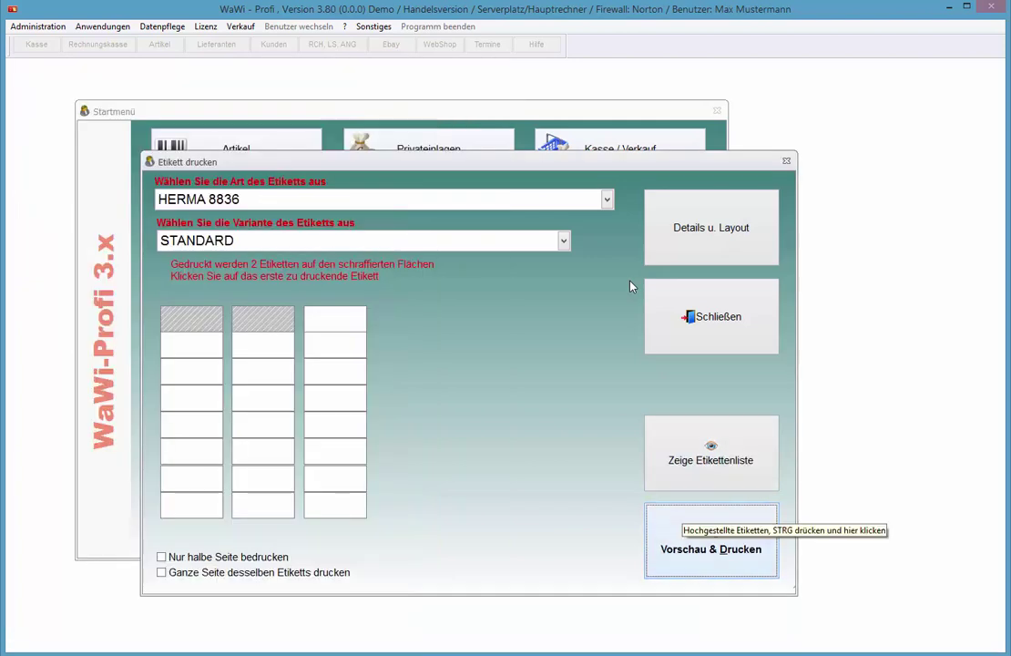
Step: Leave label printing and open article 10, Sommerrock G/6 F/G, in the article master to check its catalogue number
click(712, 316)
key(Return)
click(587, 376)
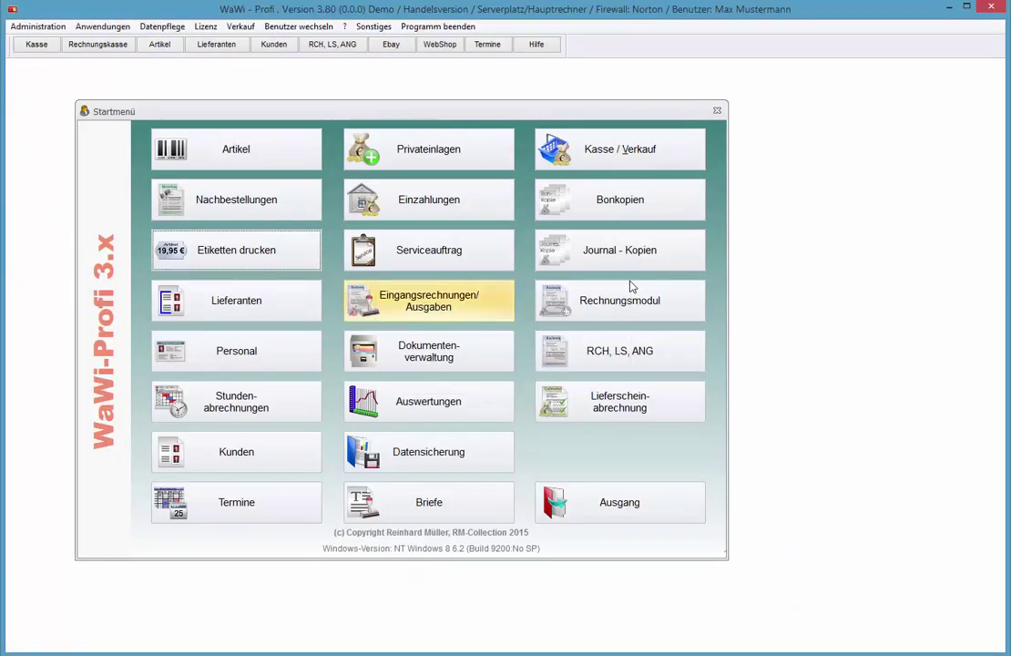
click(235, 150)
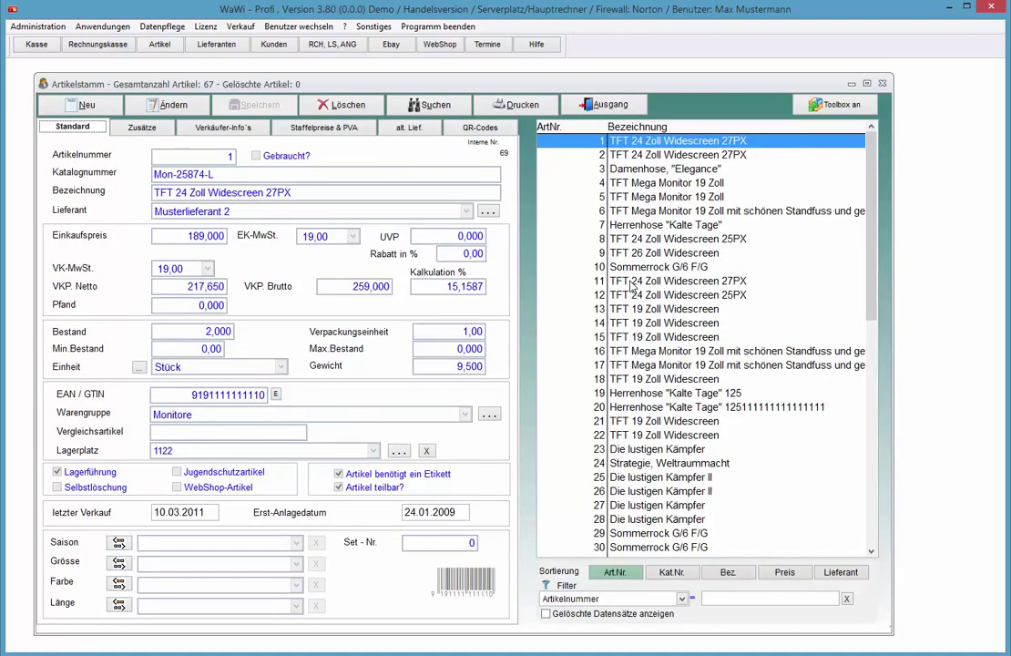
scroll(630, 286, down, 3)
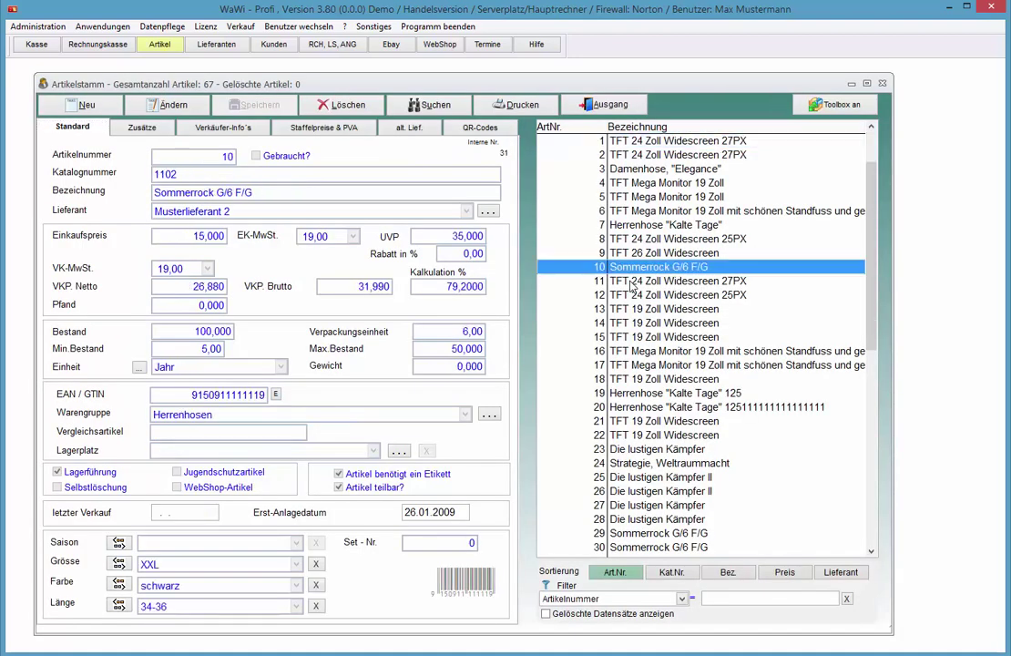
Step: Select article 23, Die lustigen Kämpfer, in the article list to check its catalogue number
key(Down)
key(Down)
key(Down)
key(Down)
key(Down)
key(Down)
key(Down)
key(Down)
key(Down)
key(Down)
key(Down)
key(Down)
key(Down)
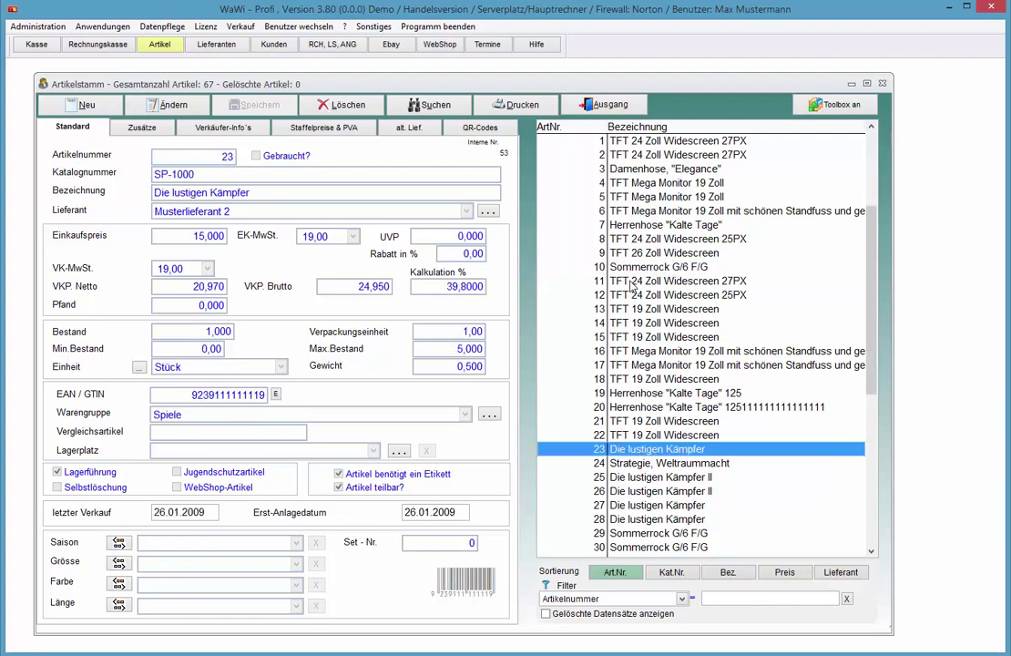